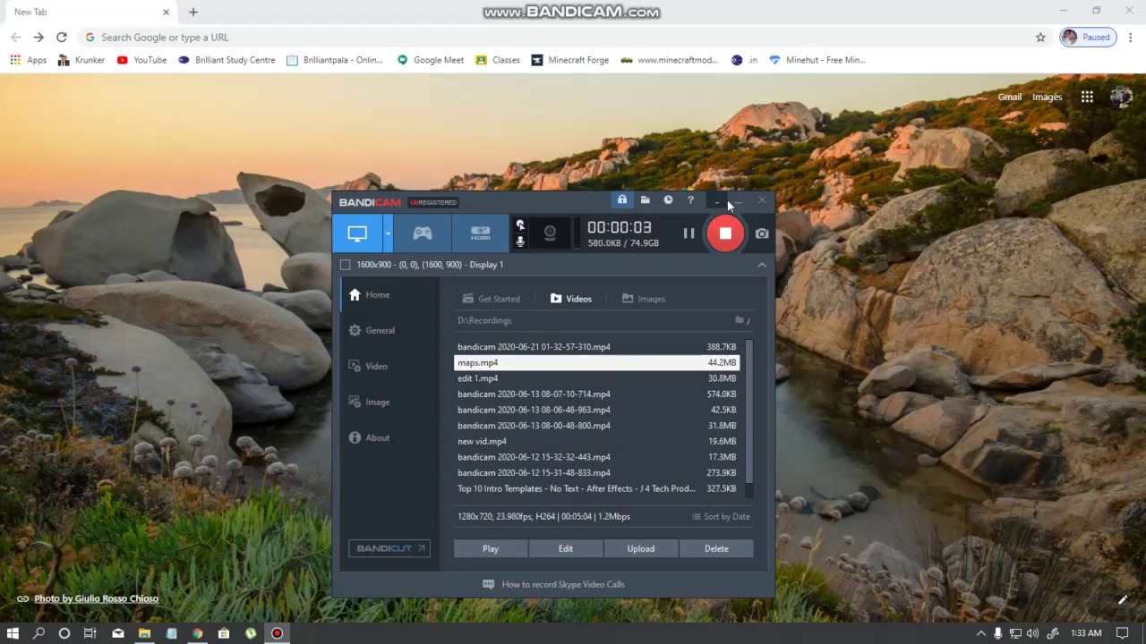
# Minimize the Bandicam recorder window to reveal Chrome's New Tab page
pyautogui.click(728, 203)
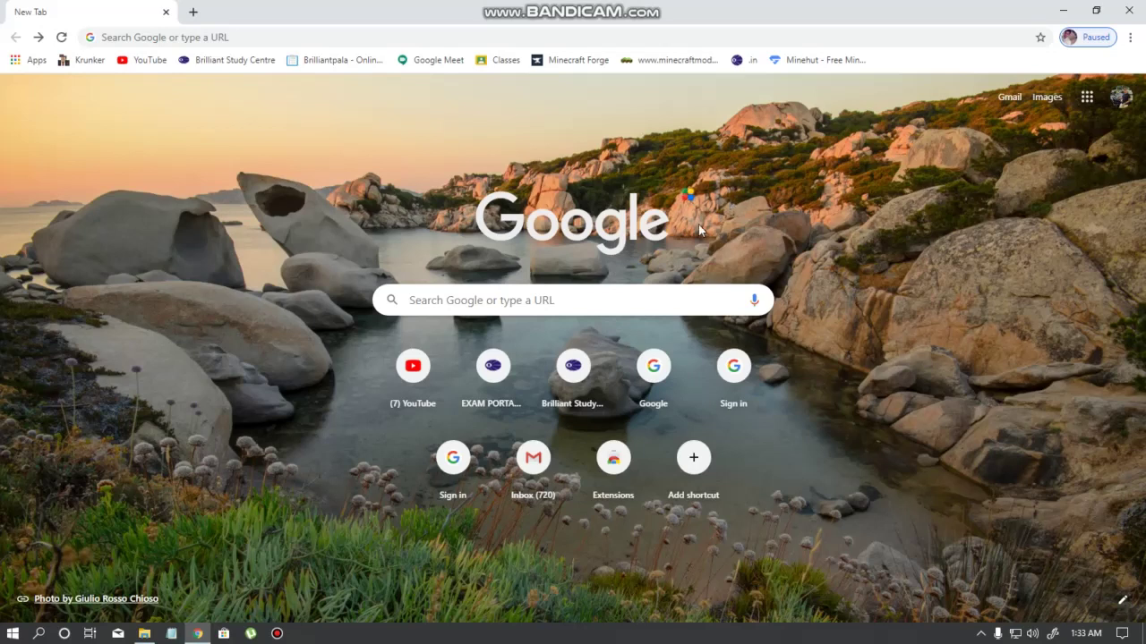
# Search Google for 'sklauncher' from the New Tab search box
pyautogui.click(601, 297)
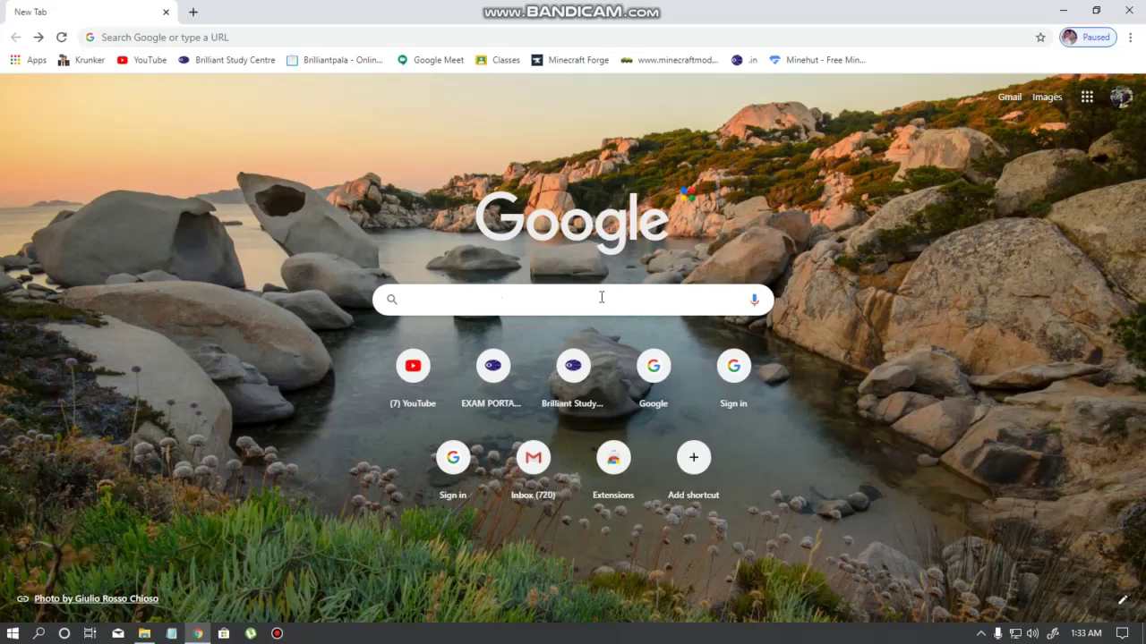
pyautogui.write('sklauncher')
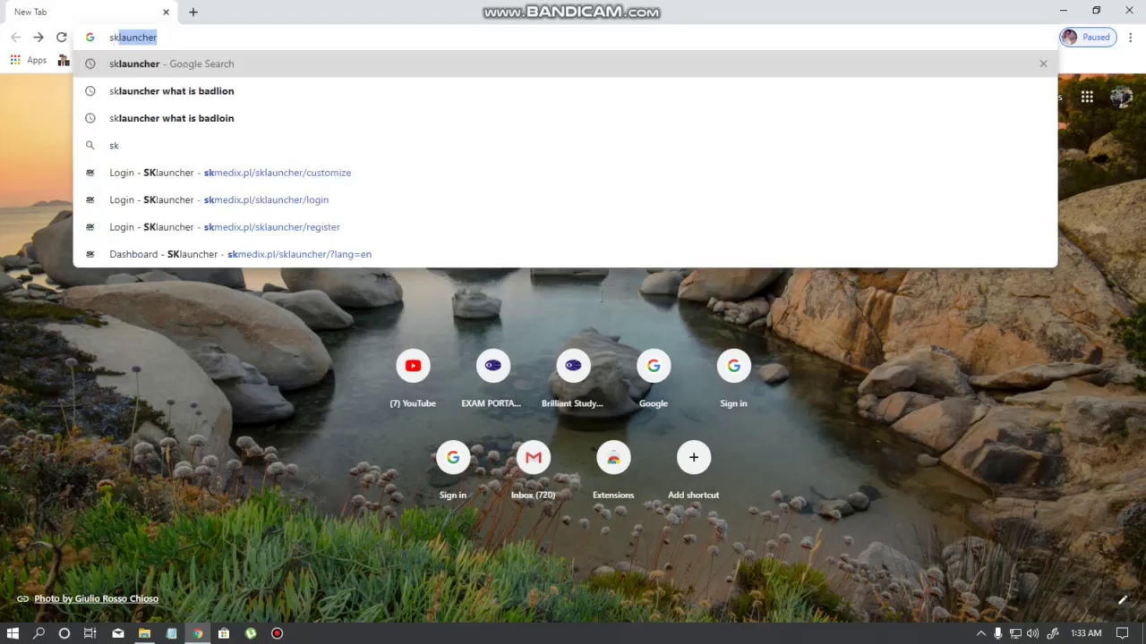
pyautogui.press('Return')
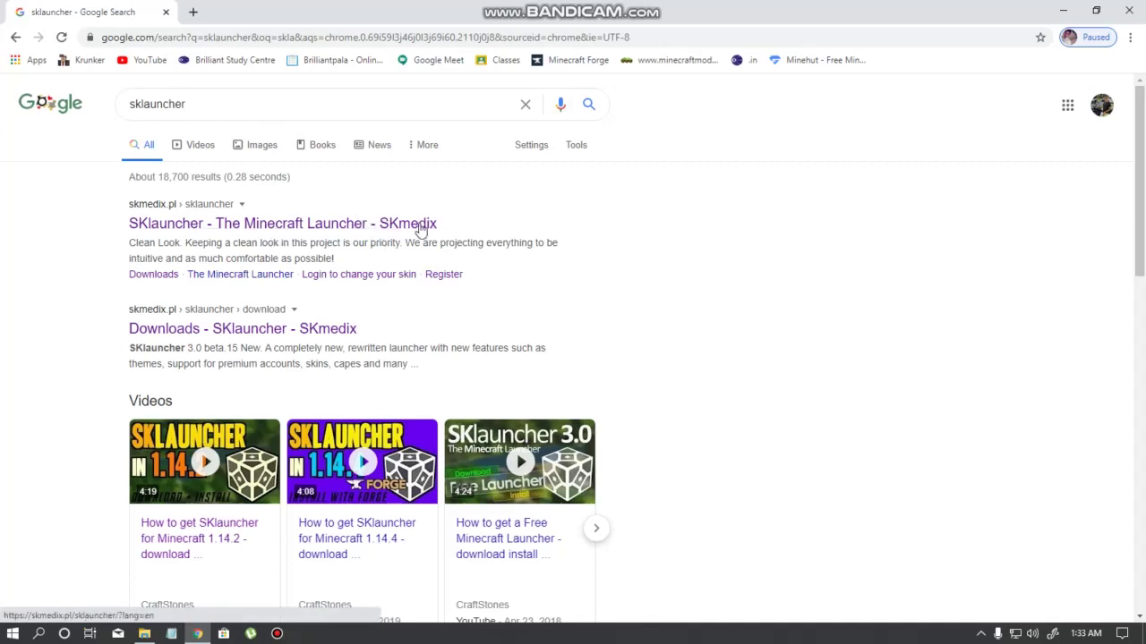
# Open the 'SKlauncher – The Minecraft Launcher – SKmedix' result and scroll to its Get started section
pyautogui.click(245, 222)
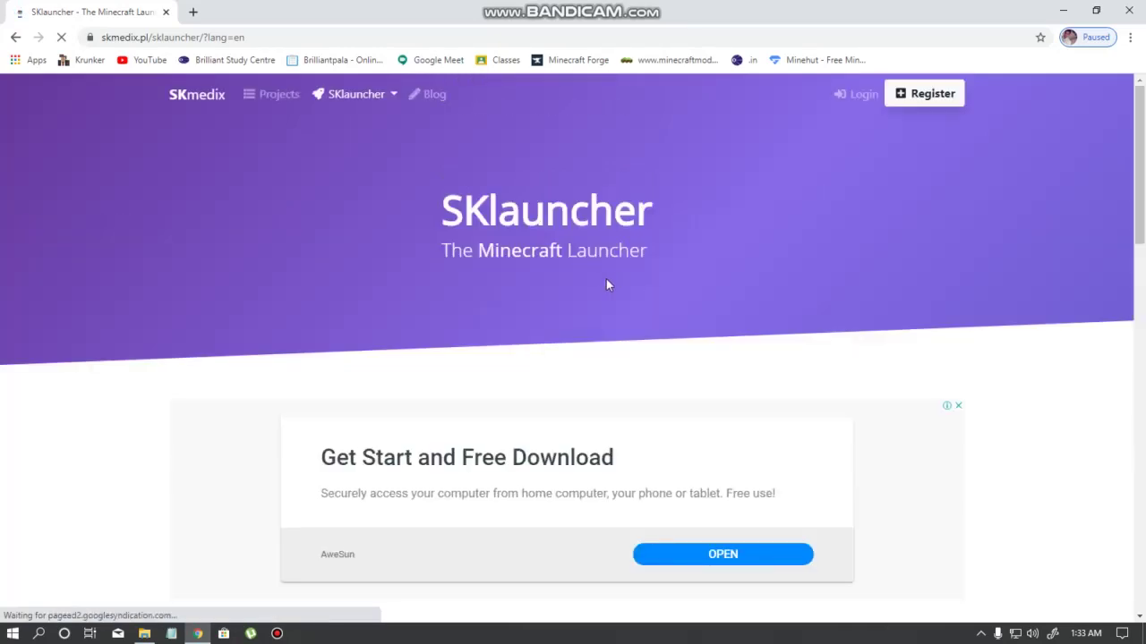
pyautogui.scroll(-10, 606, 285)
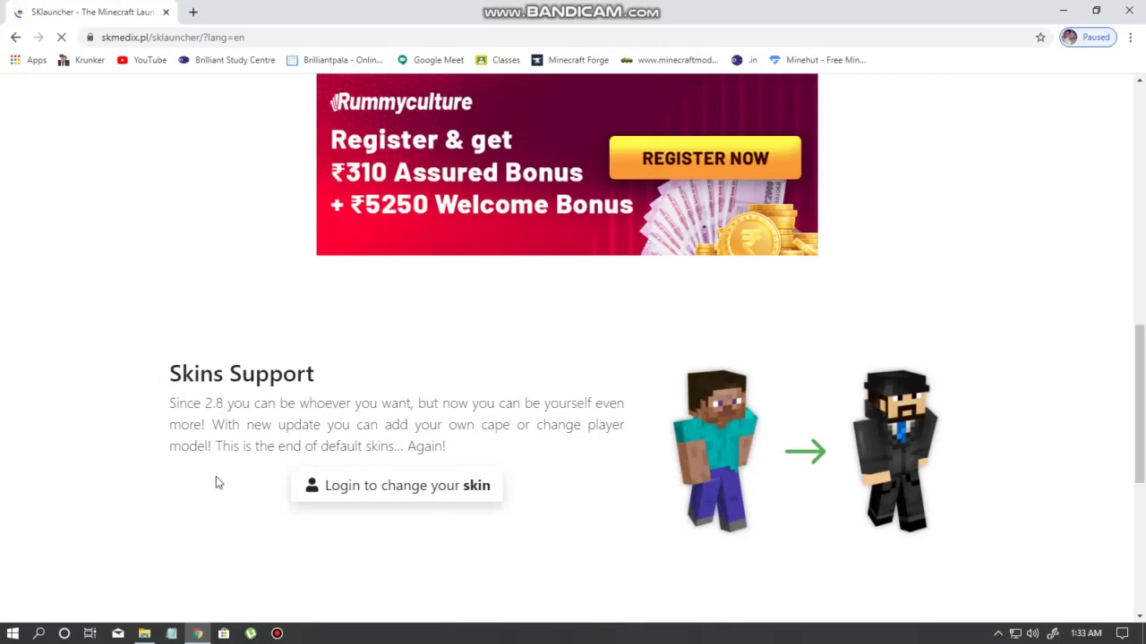
pyautogui.scroll(4, 618, 370)
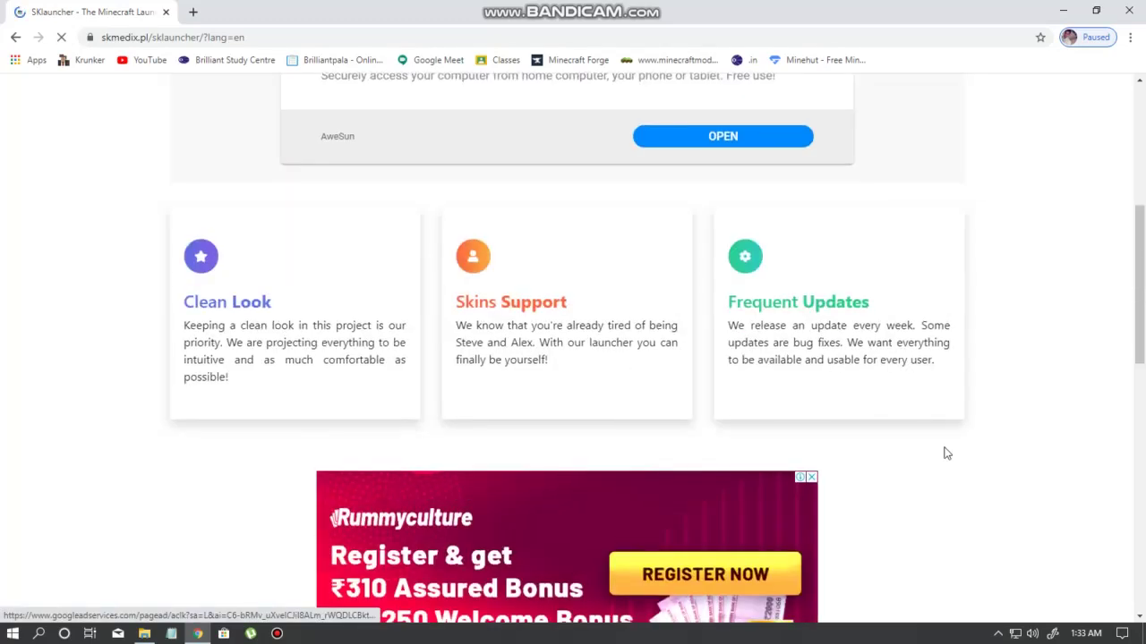
pyautogui.scroll(-2, 943, 452)
pyautogui.scroll(-5, 943, 453)
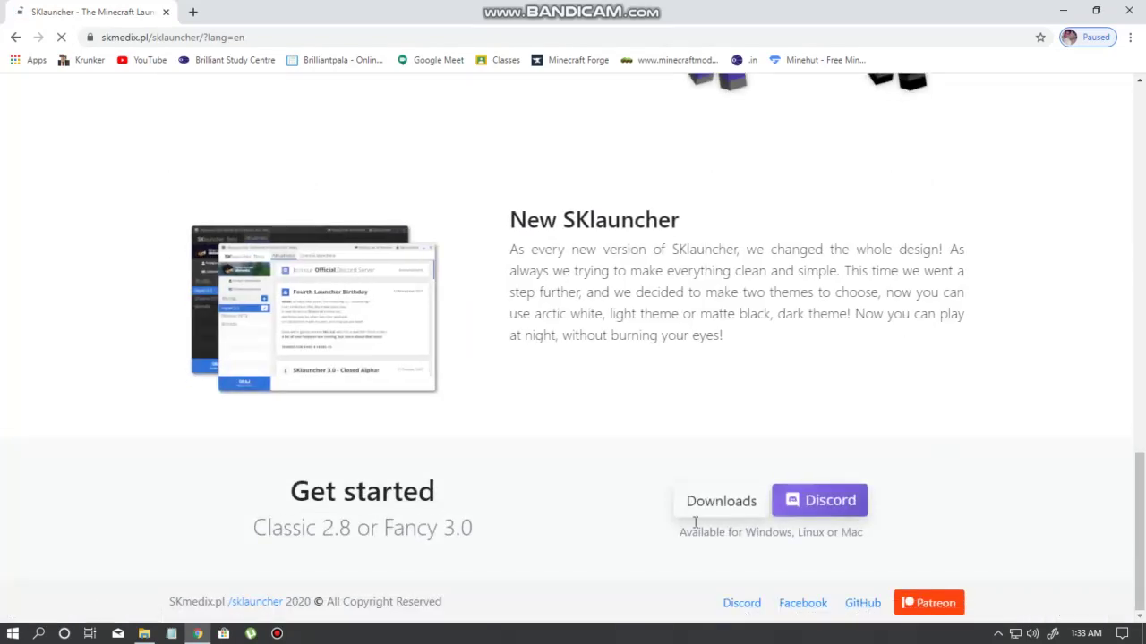
# On the Downloads page, start the Windows exe download of 3.0 beta.15, then cancel it
pyautogui.click(726, 503)
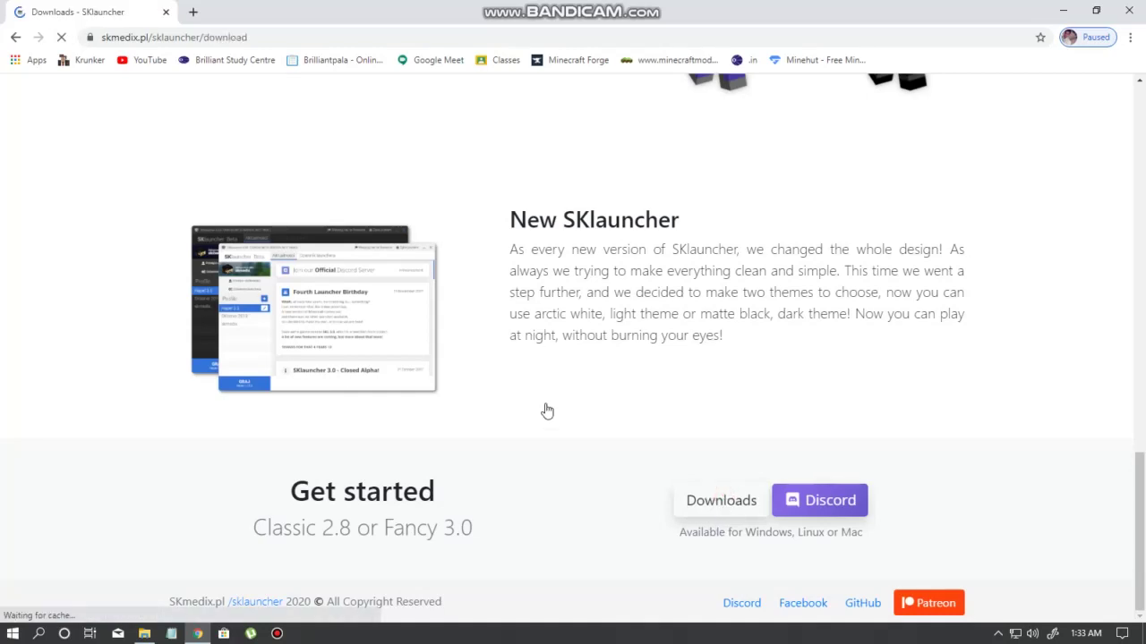
pyautogui.scroll(-3, 277, 501)
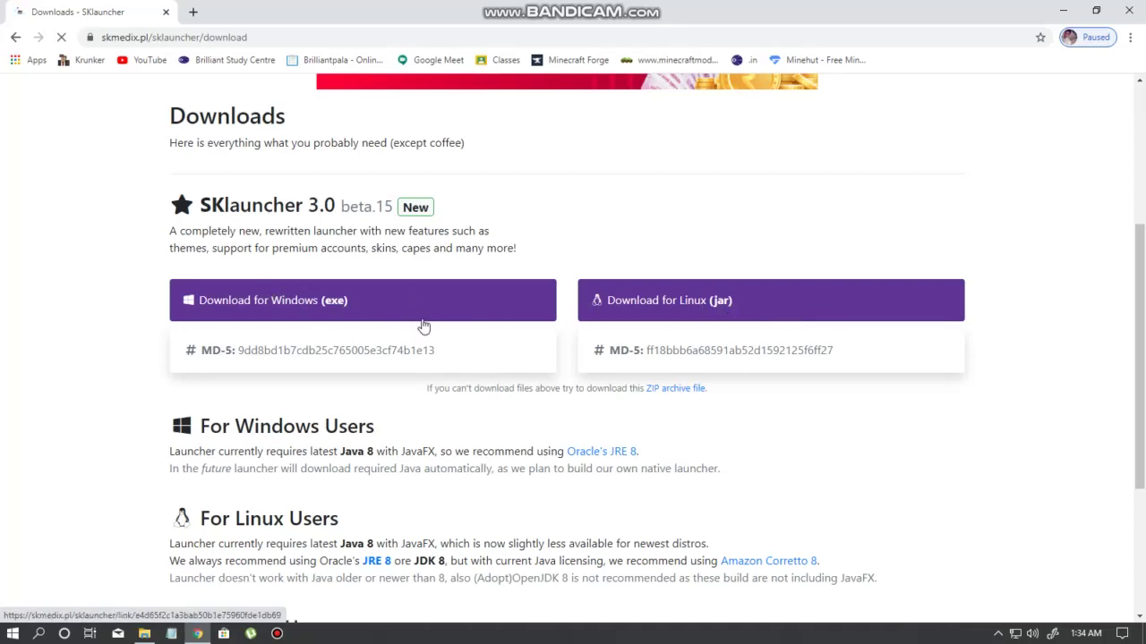
pyautogui.click(316, 302)
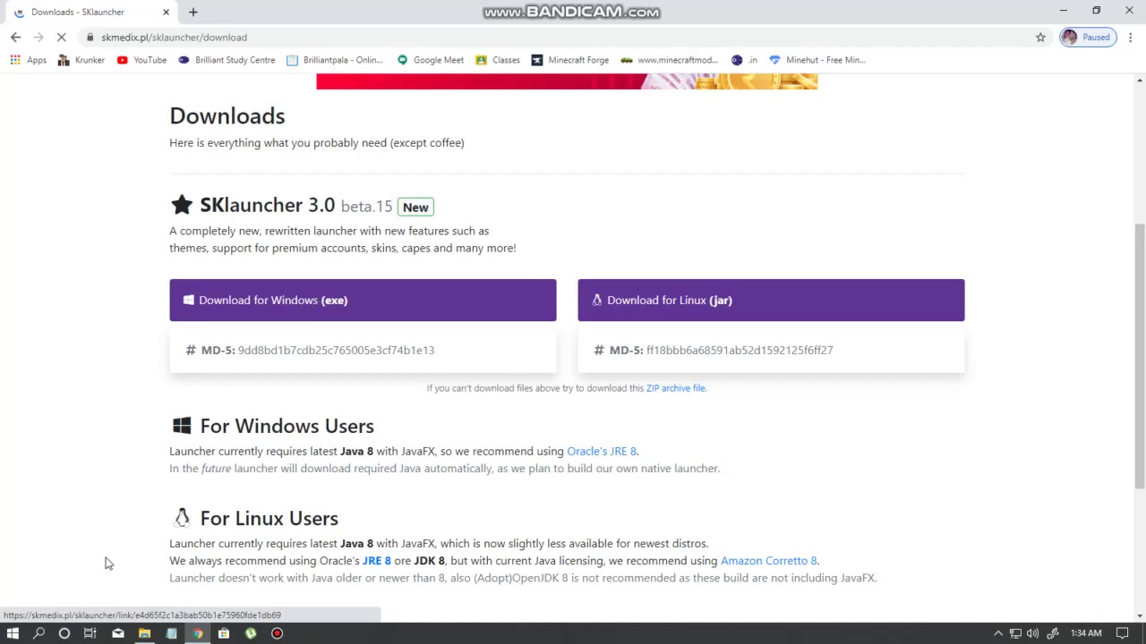
pyautogui.click(147, 607)
pyautogui.click(154, 582)
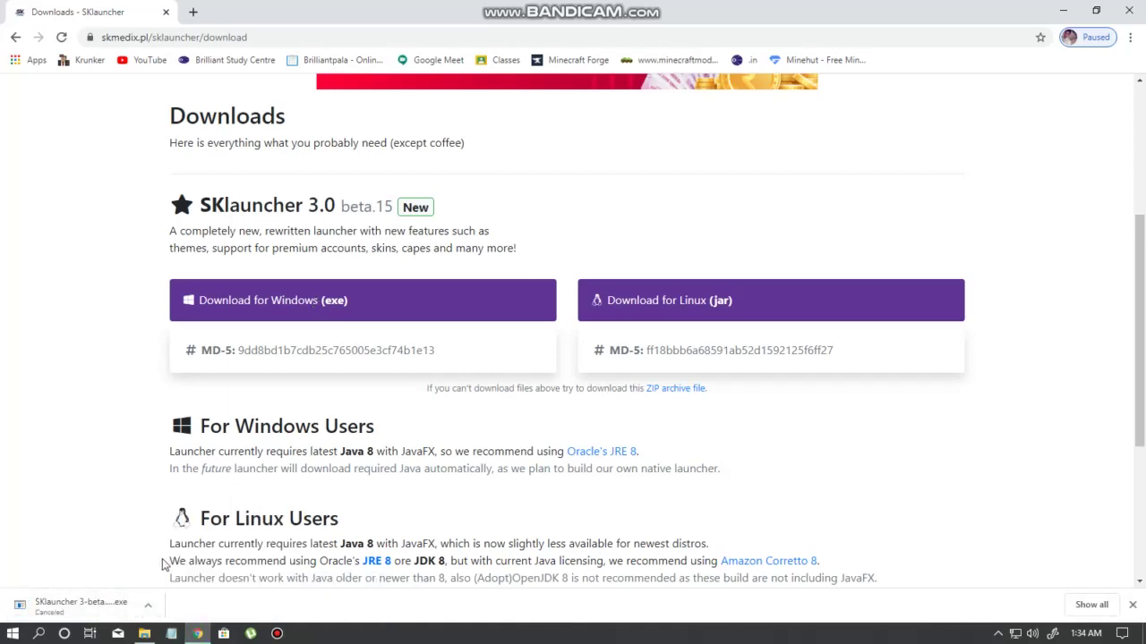
pyautogui.scroll(3, 229, 444)
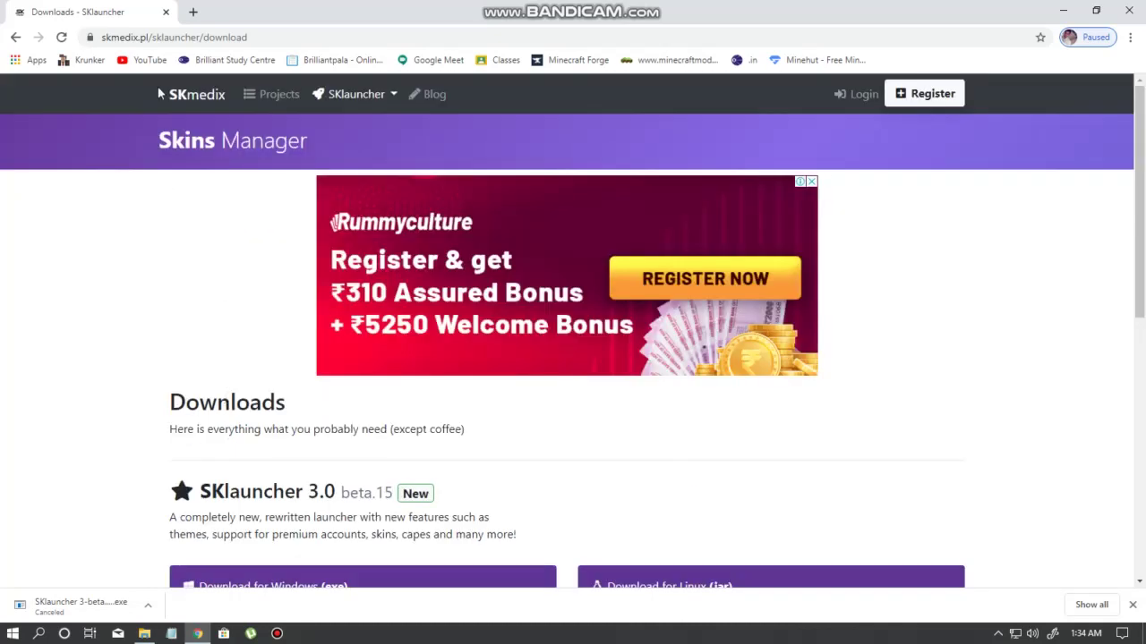
pyautogui.click(144, 634)
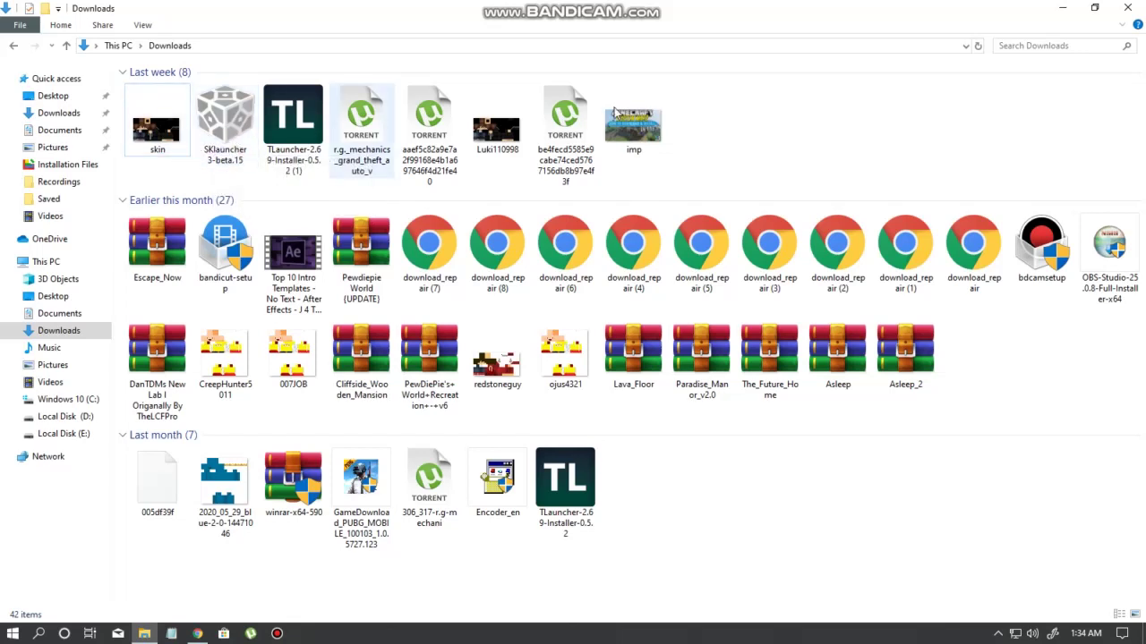
pyautogui.click(1054, 7)
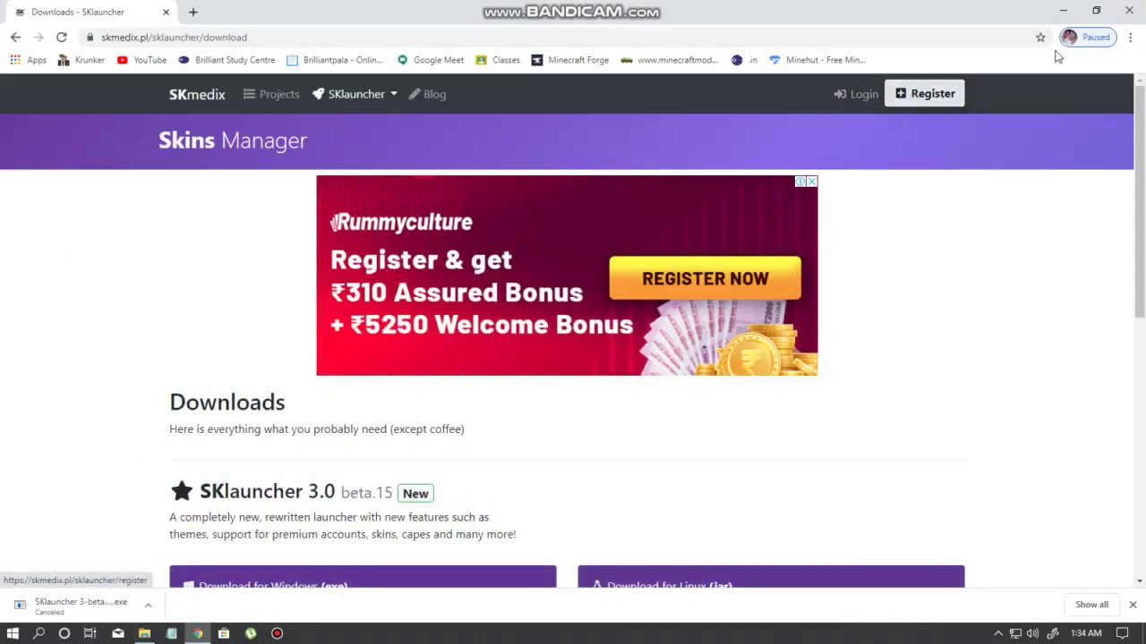
# Scroll the downloads page down and back up, then close Chrome to reveal the desktop
pyautogui.scroll(-2, 869, 251)
pyautogui.scroll(-5, 869, 252)
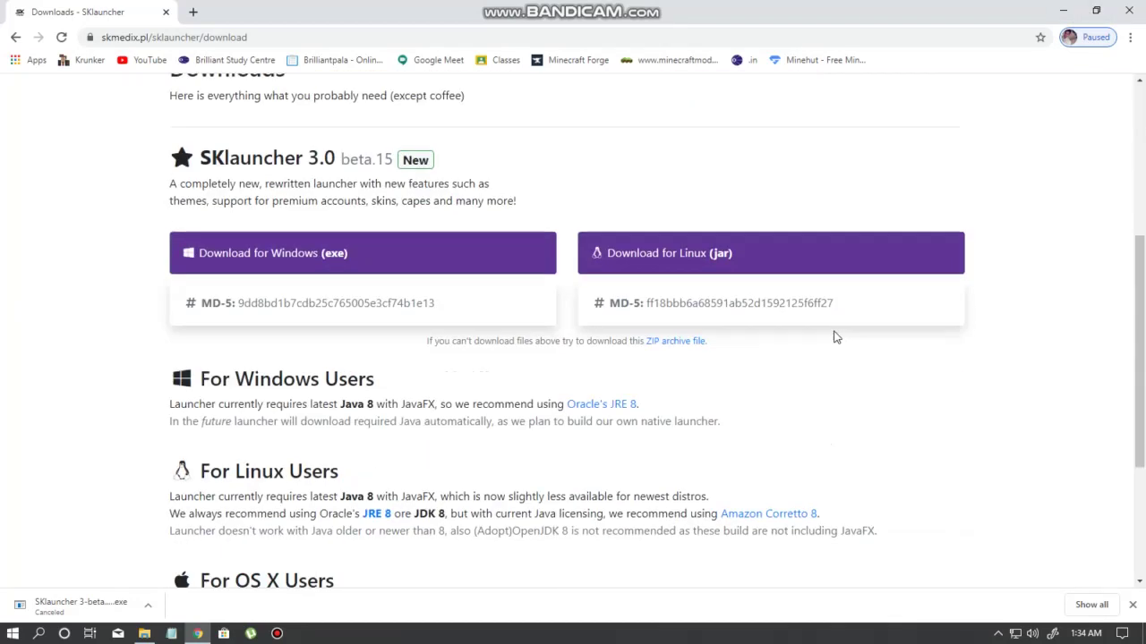
pyautogui.scroll(7, 463, 464)
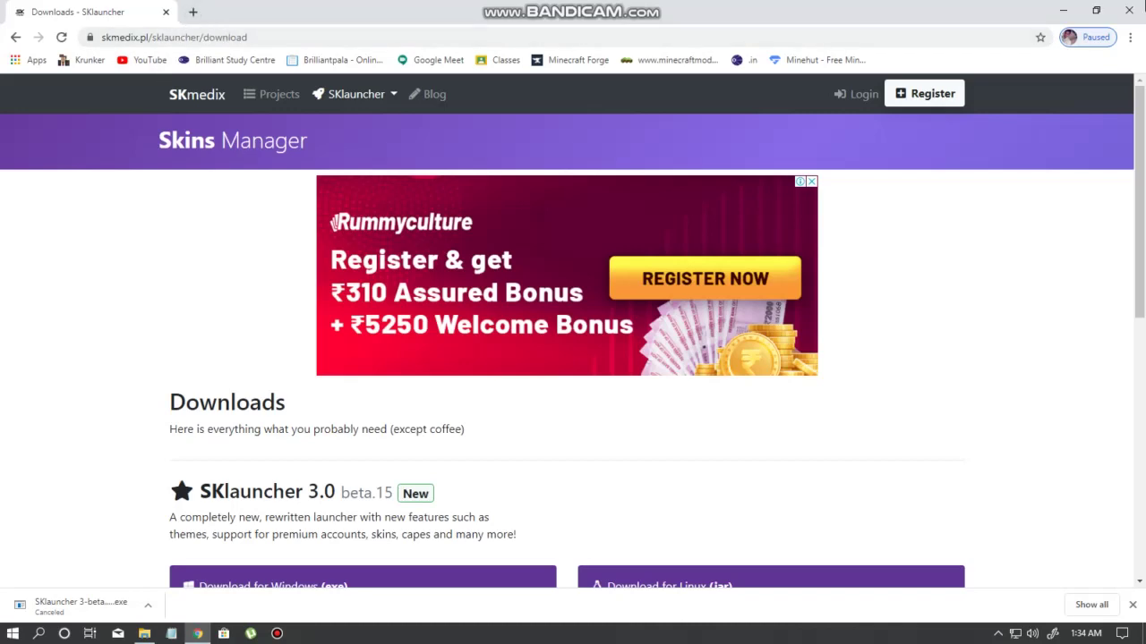
pyautogui.click(1129, 11)
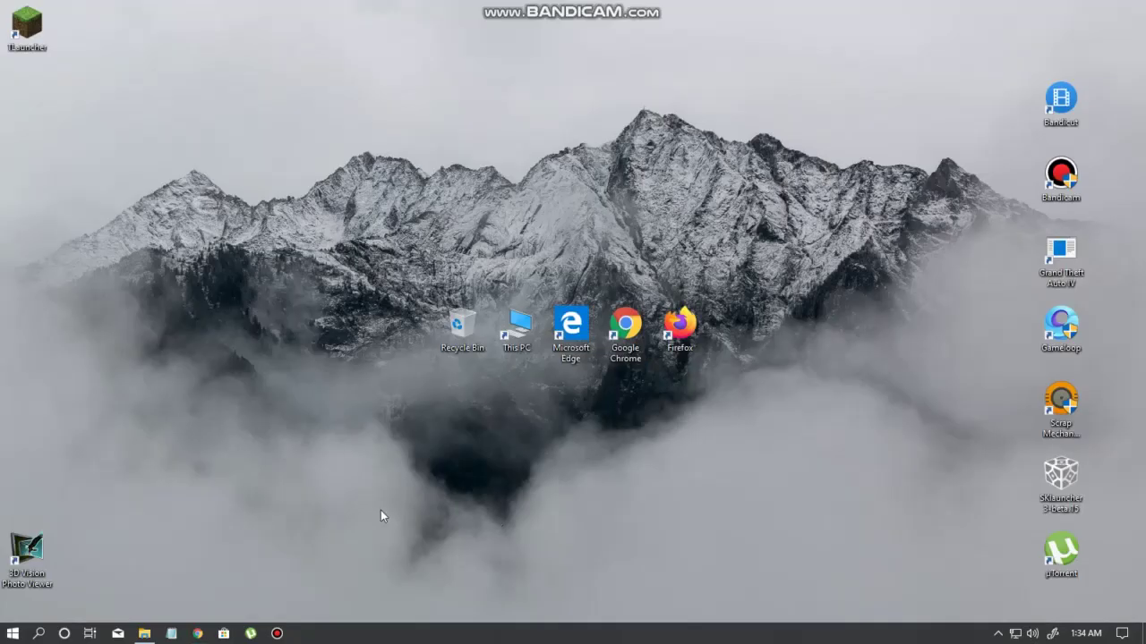
# Restore and hide the Downloads folder, then launch SKlauncher 3-beta.15 from its desktop icon
pyautogui.click(143, 634)
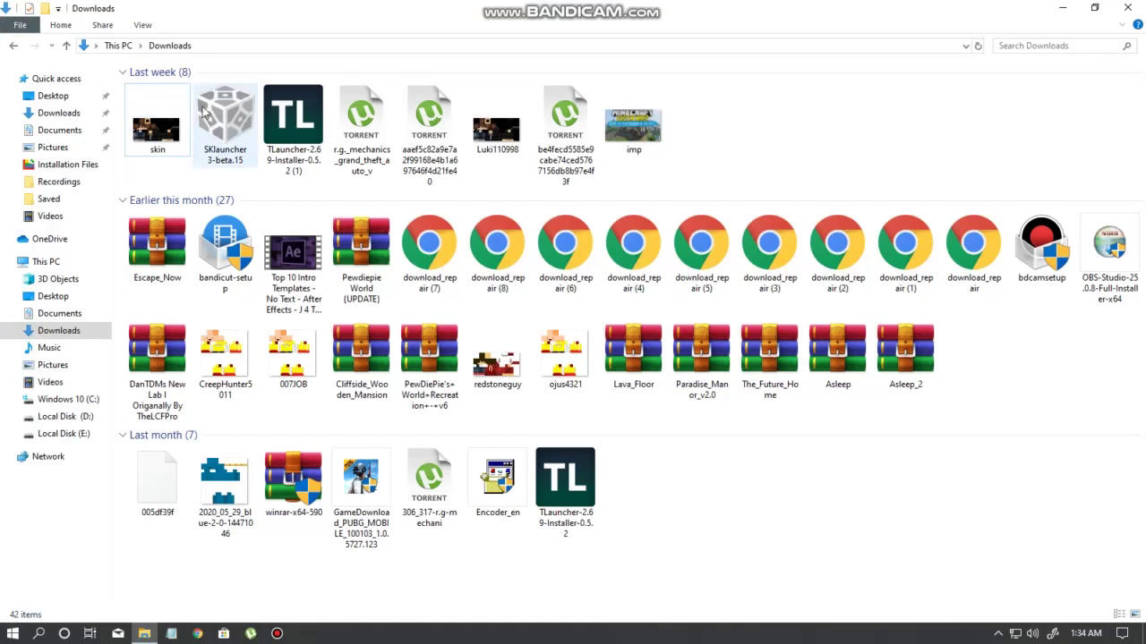
pyautogui.click(1063, 8)
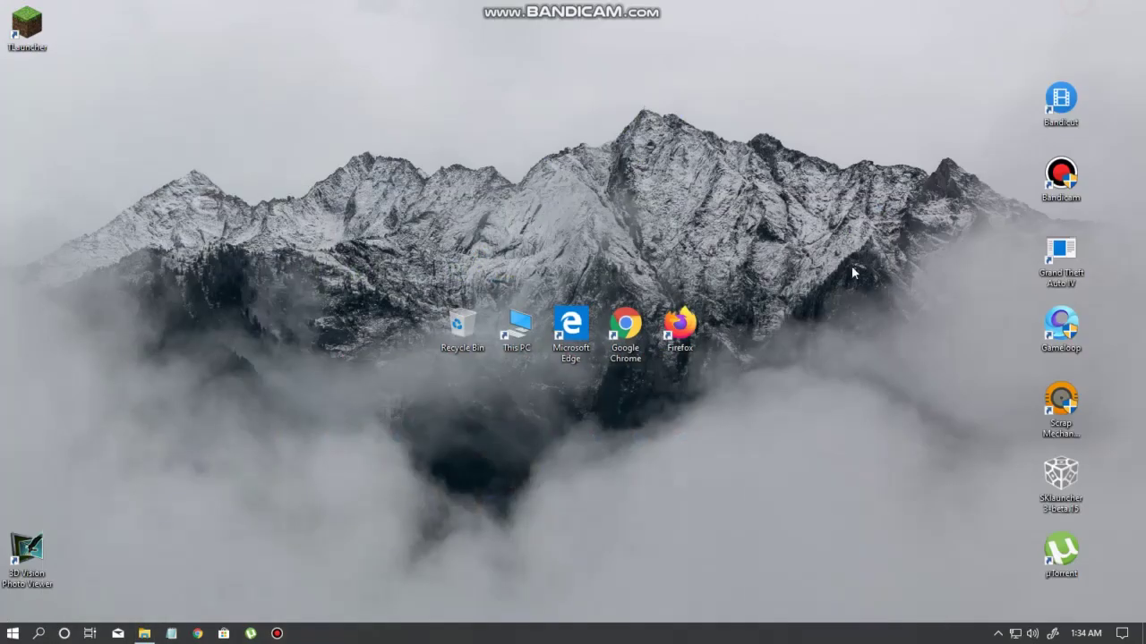
pyautogui.doubleClick(1061, 479)
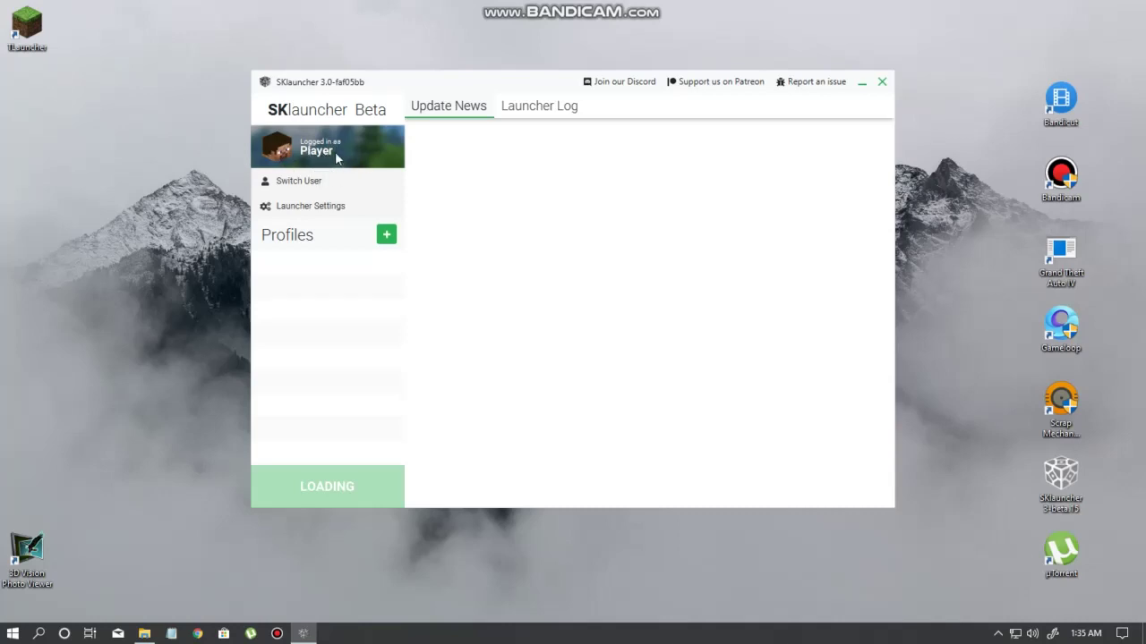
pyautogui.click(144, 634)
pyautogui.click(1127, 8)
pyautogui.moveTo(299, 630)
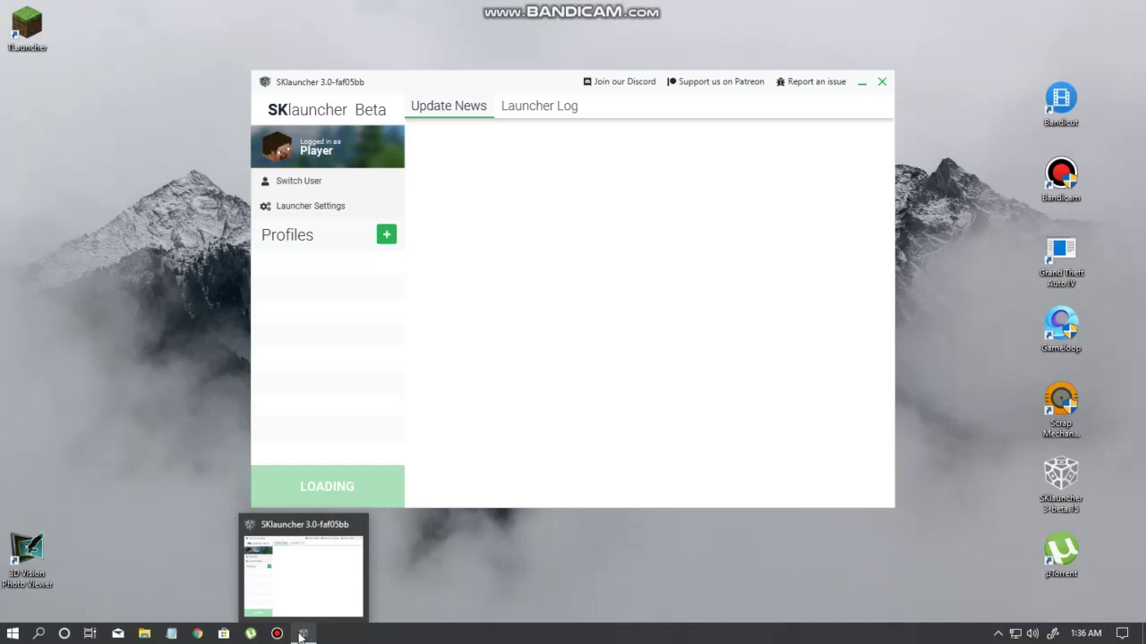